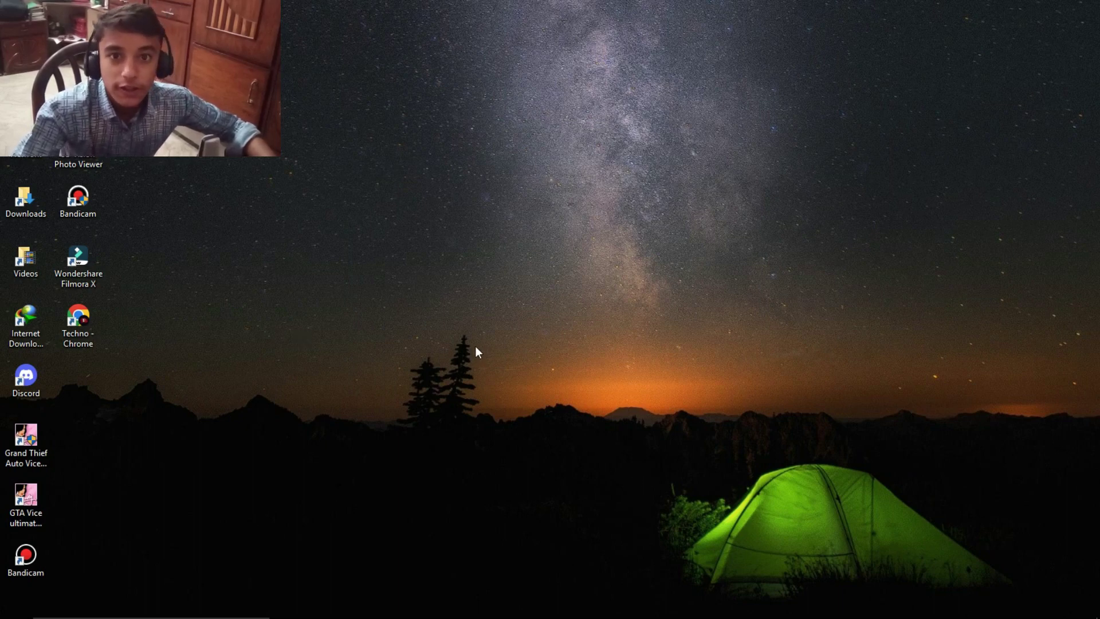
# - Refresh the desktop twice from its context menu, then select the Discord shortcut
pyautogui.rightClick(431, 336)
pyautogui.click(491, 378)
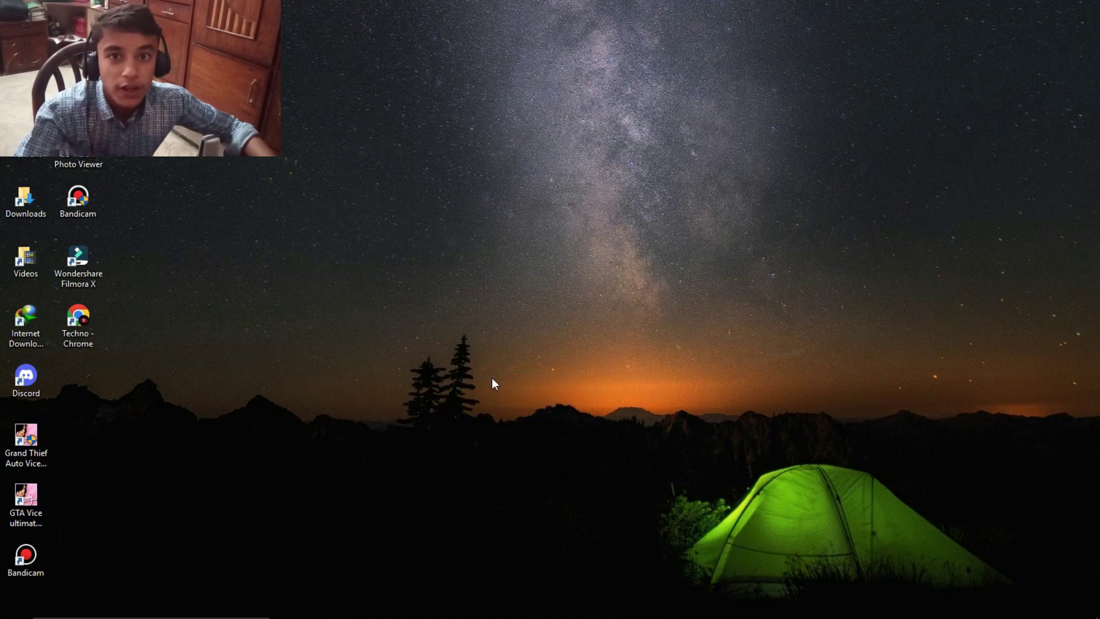
pyautogui.rightClick(491, 377)
pyautogui.click(515, 423)
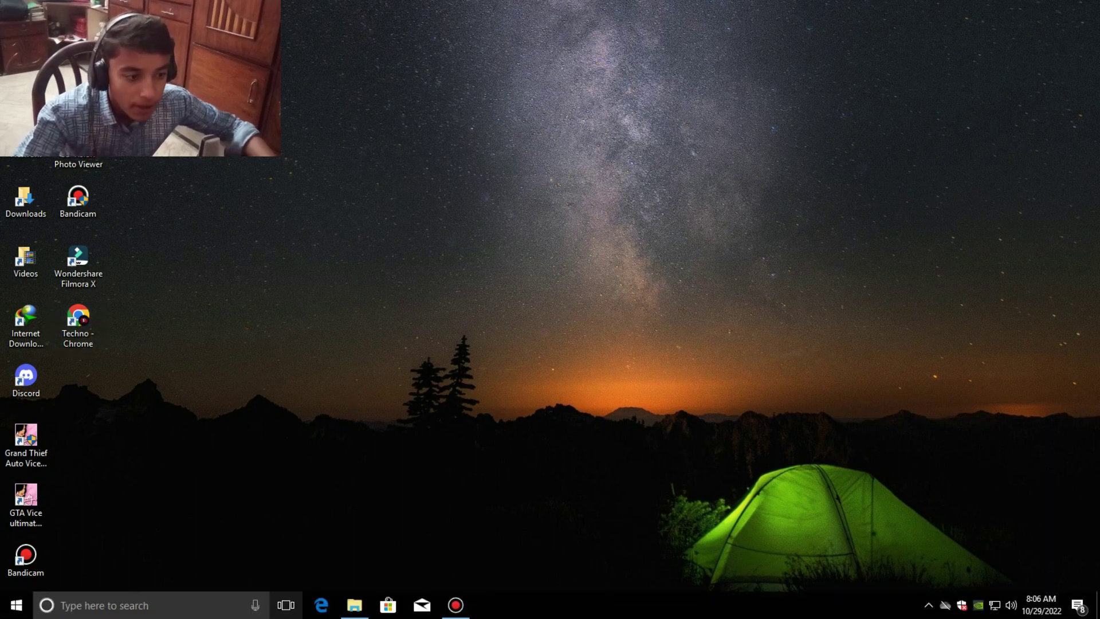
pyautogui.click(23, 386)
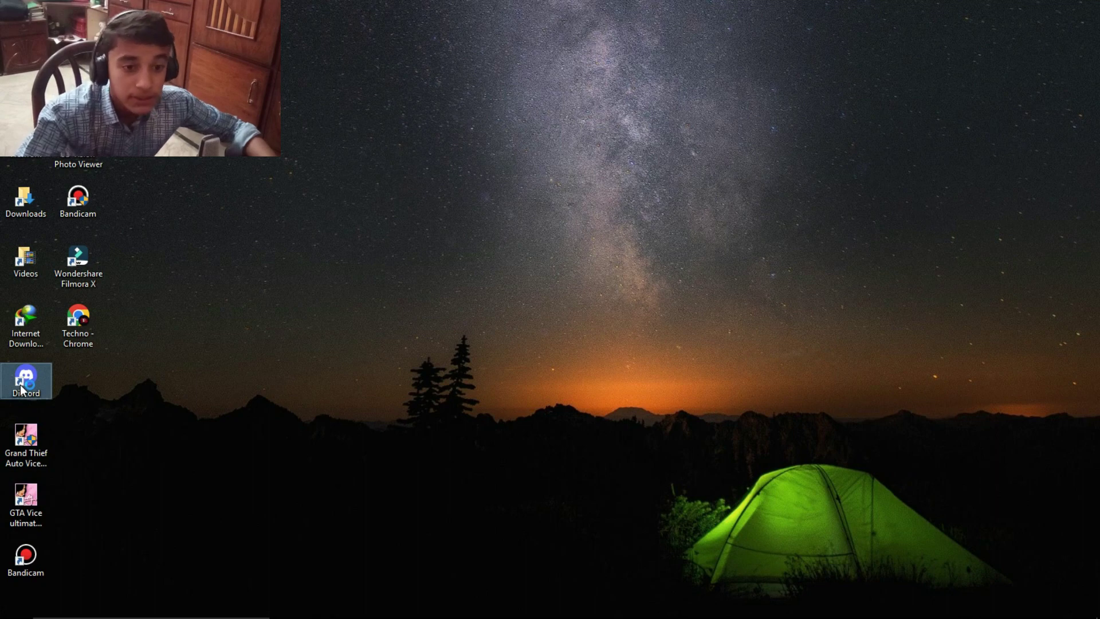
# - Launch Discord from its desktop shortcut and let it load the server's #general channel
pyautogui.doubleClick(24, 385)
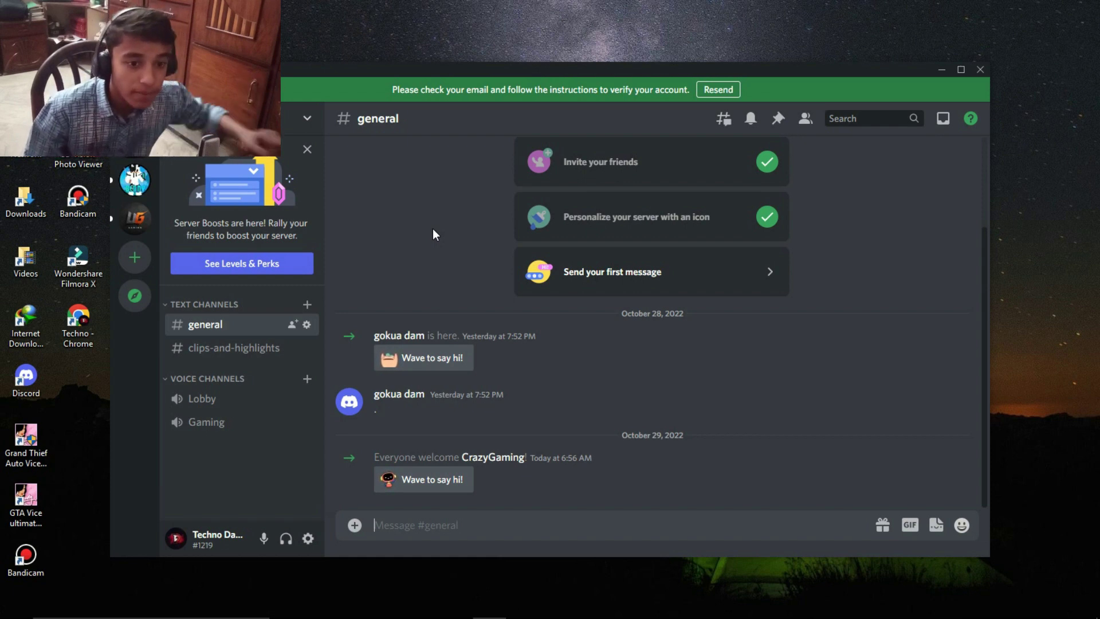
pyautogui.click(456, 605)
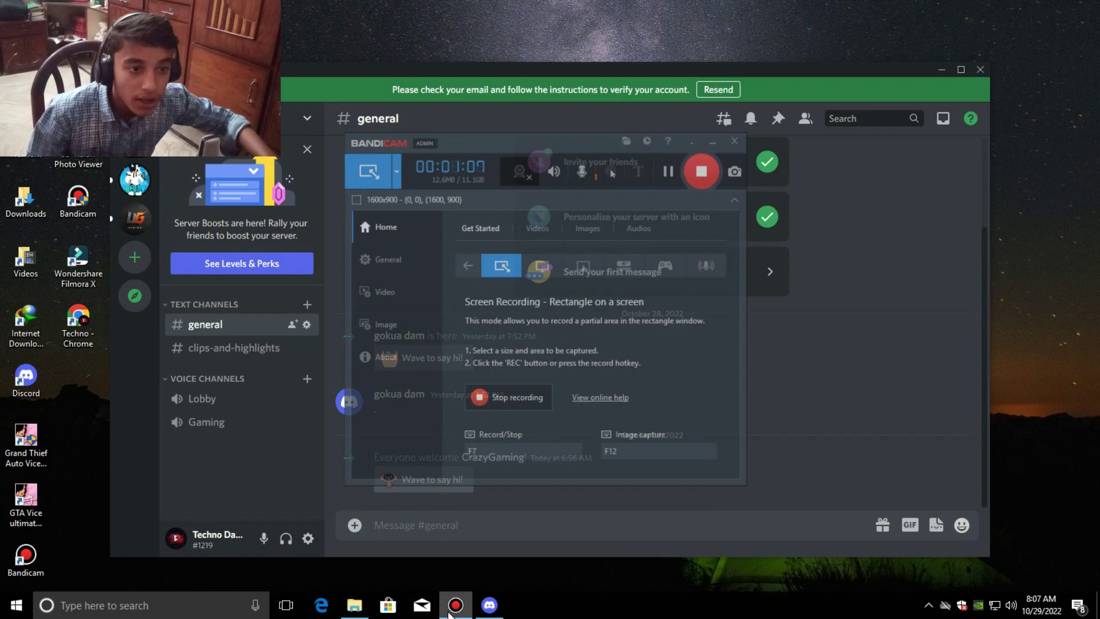
pyautogui.click(456, 605)
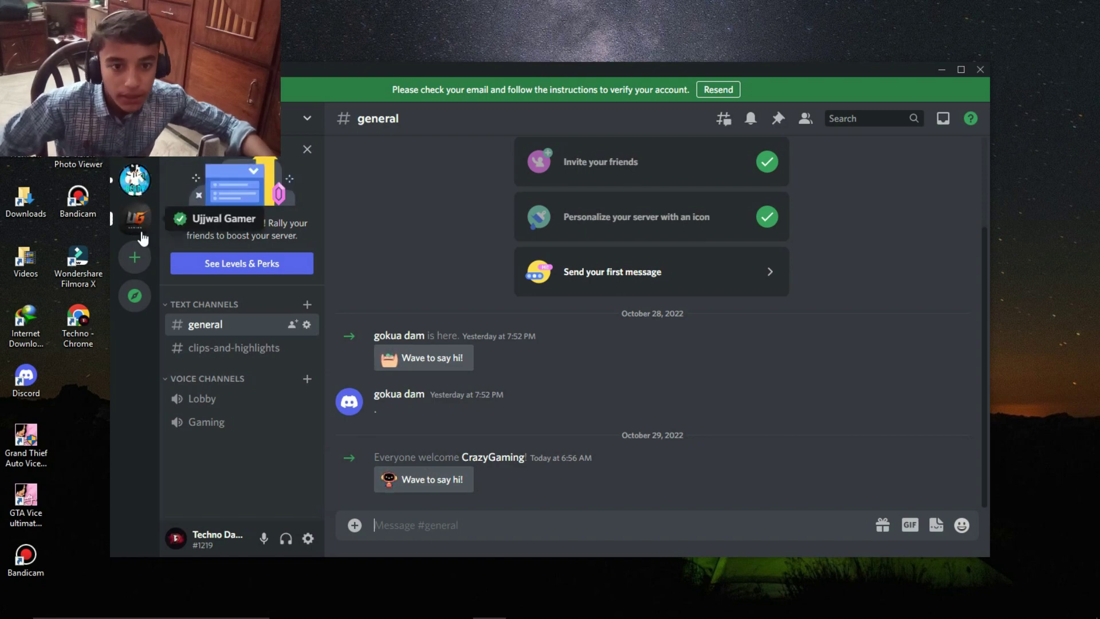
# - View the UG server's INFO-RULES channel, then open the second DM, SAVAGE, from Home
pyautogui.click(135, 218)
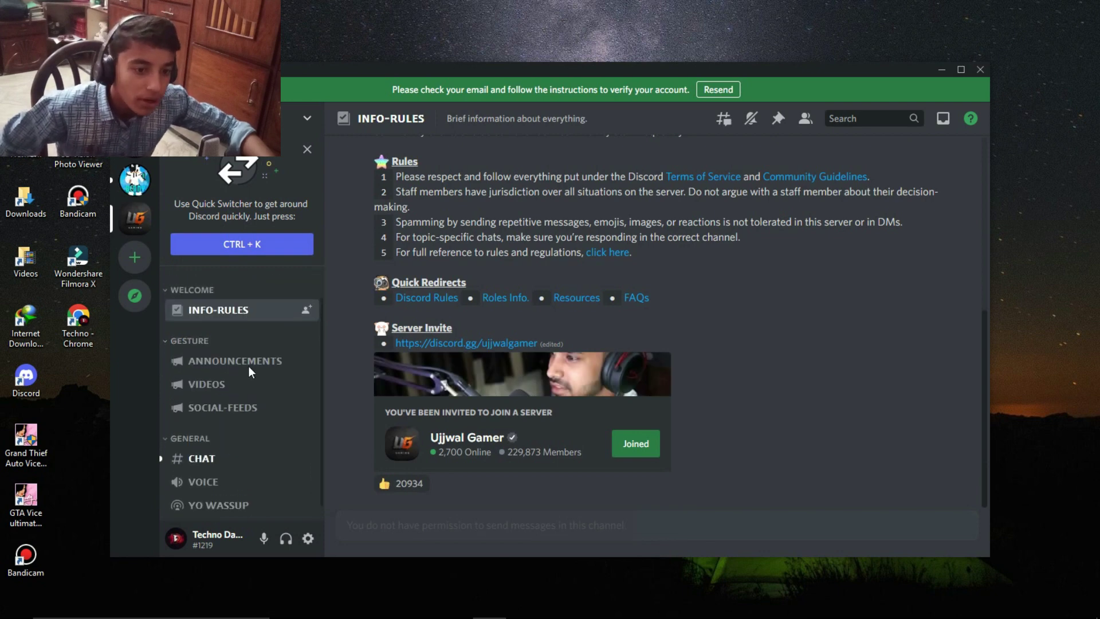
pyautogui.click(136, 178)
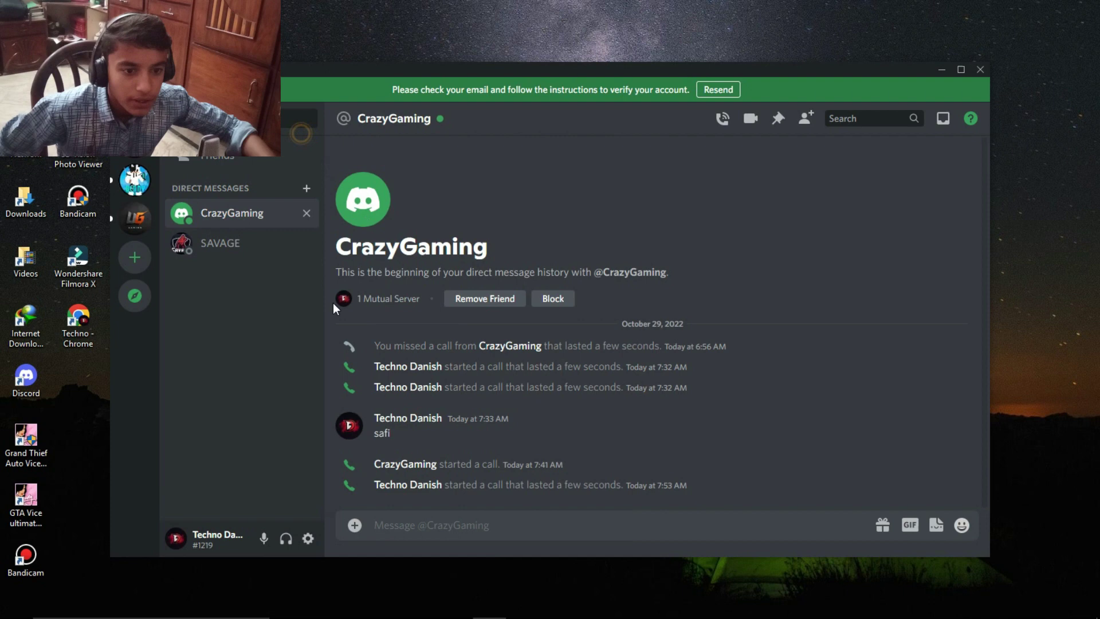
pyautogui.click(210, 249)
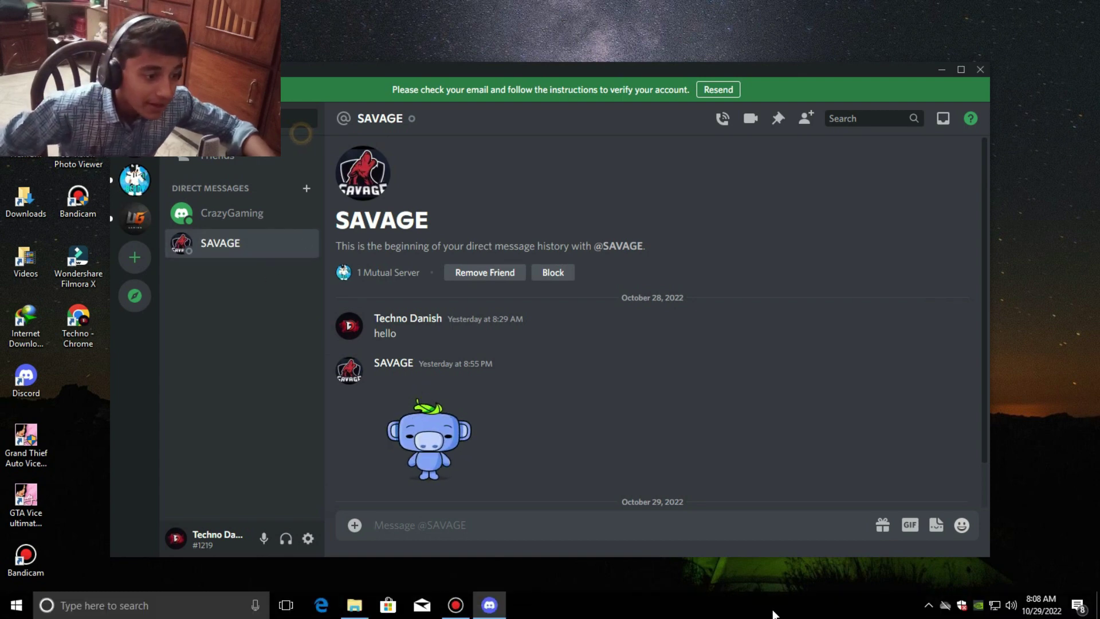
pyautogui.rightClick(1032, 403)
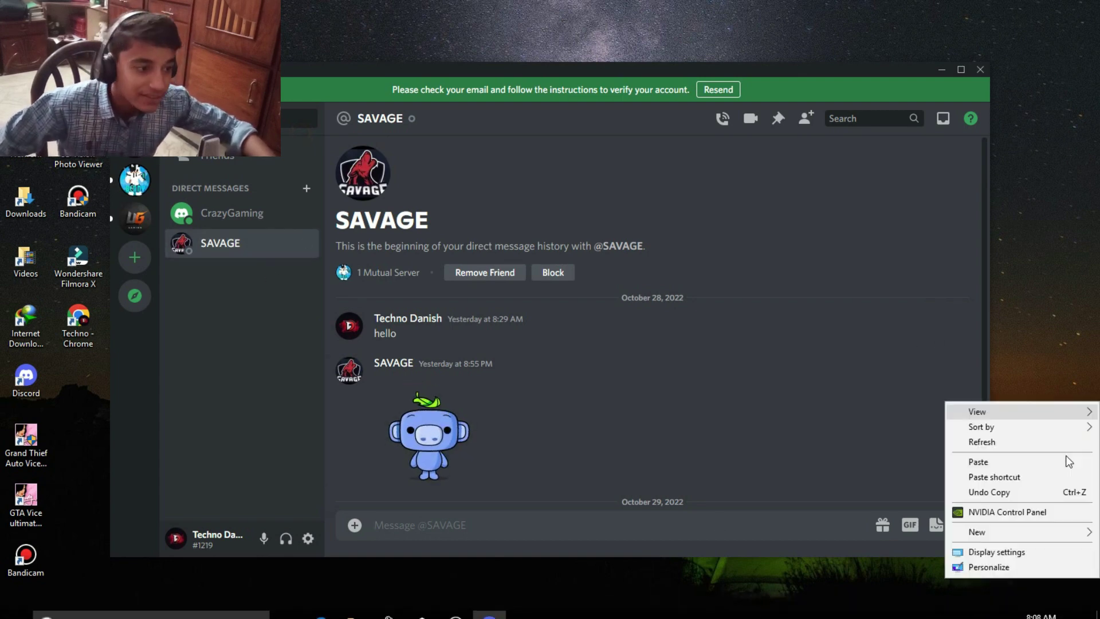
pyautogui.rightClick(1027, 442)
pyautogui.click(999, 308)
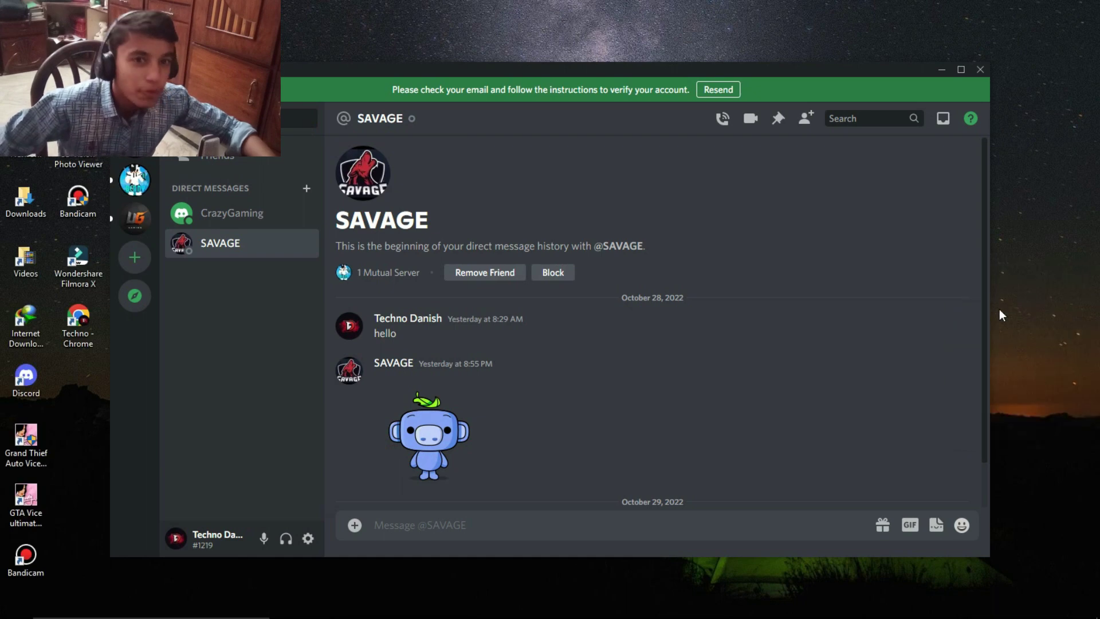